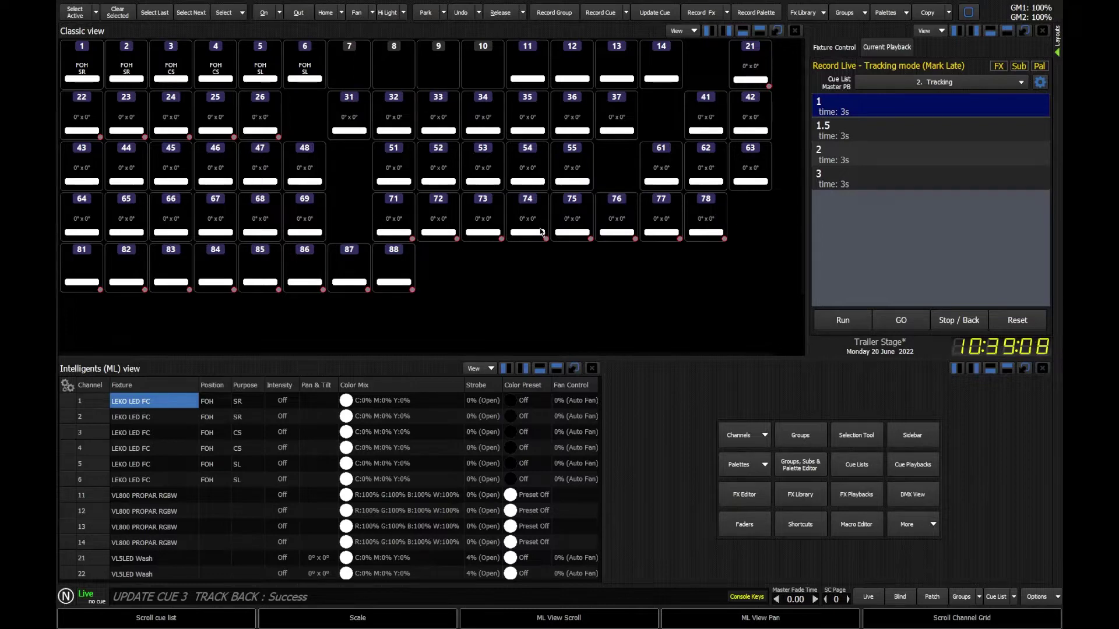
# Play the Tracking cue list through cues 1, 1.5, 2 and 3 in sequence
pyautogui.click(892, 325)
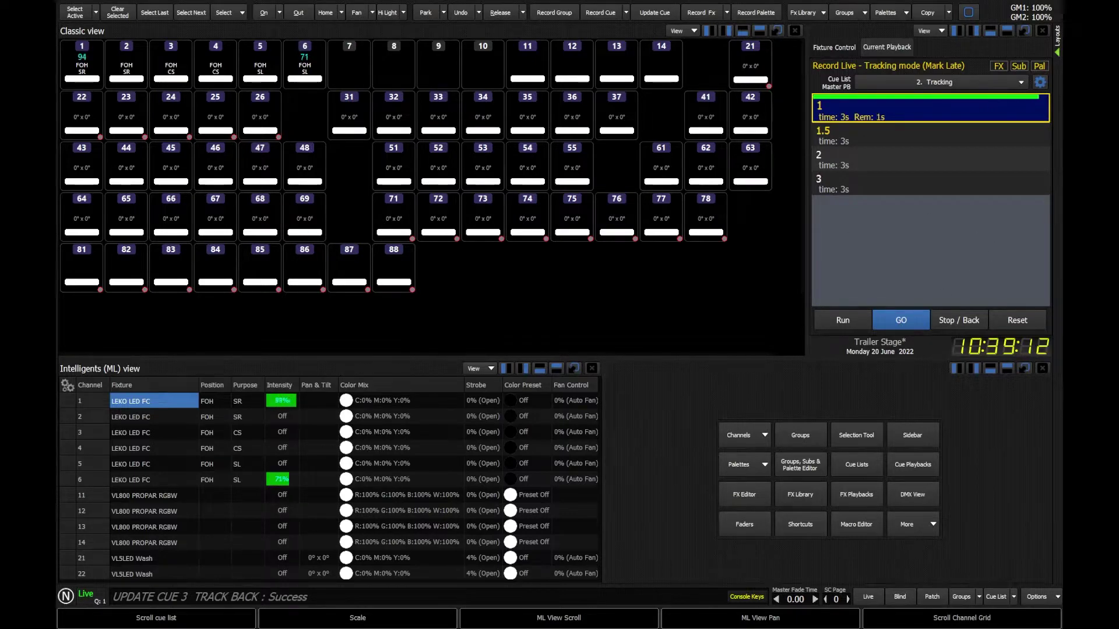
pyautogui.click(891, 322)
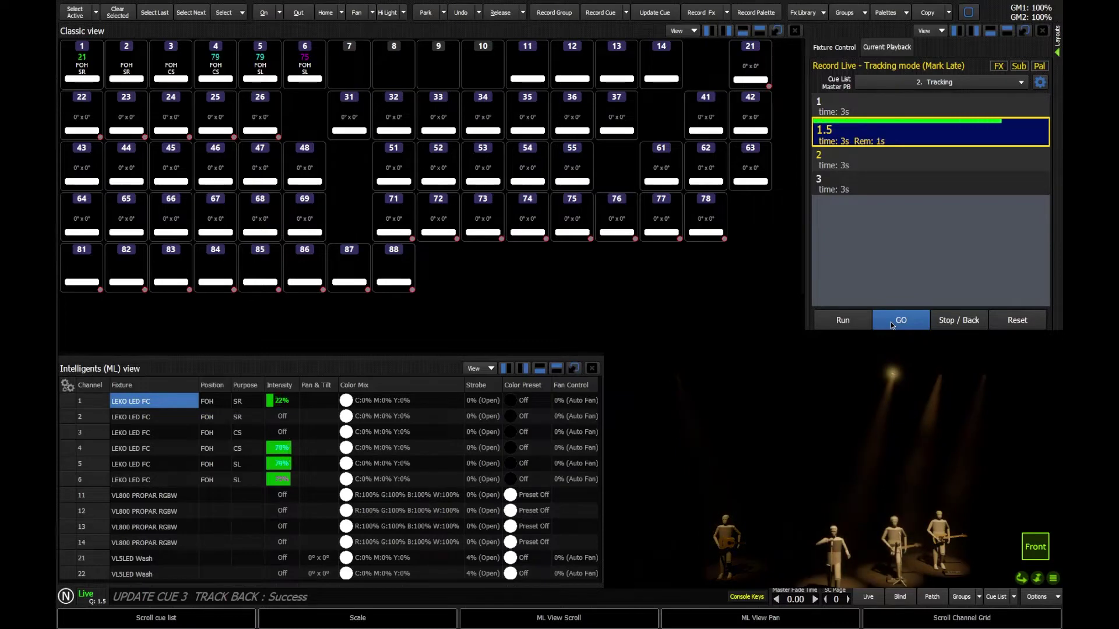
pyautogui.click(890, 322)
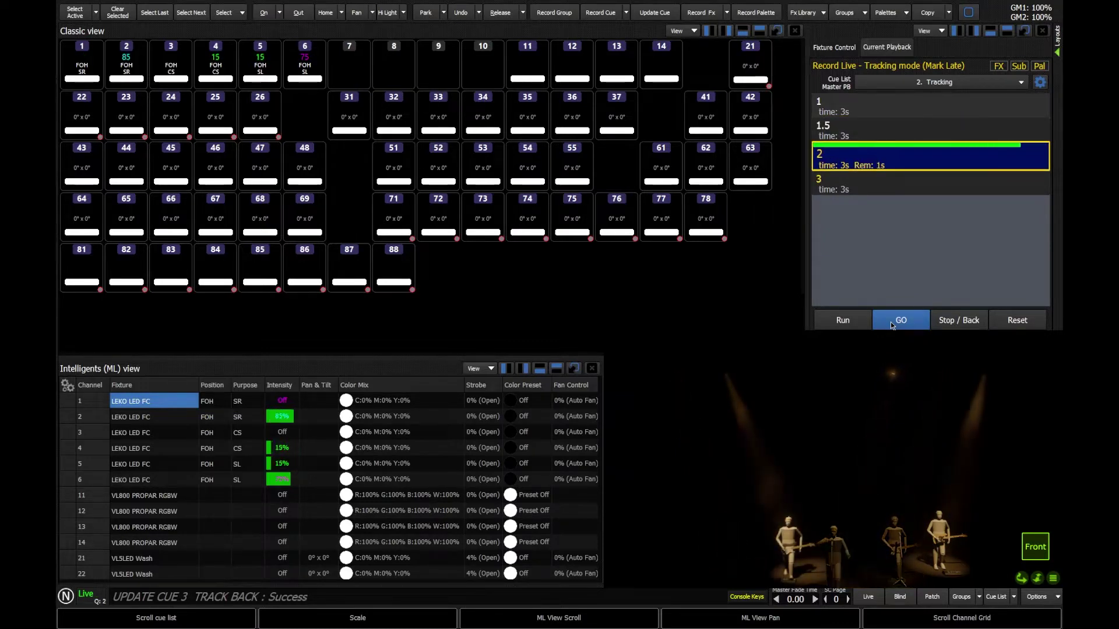
pyautogui.click(890, 321)
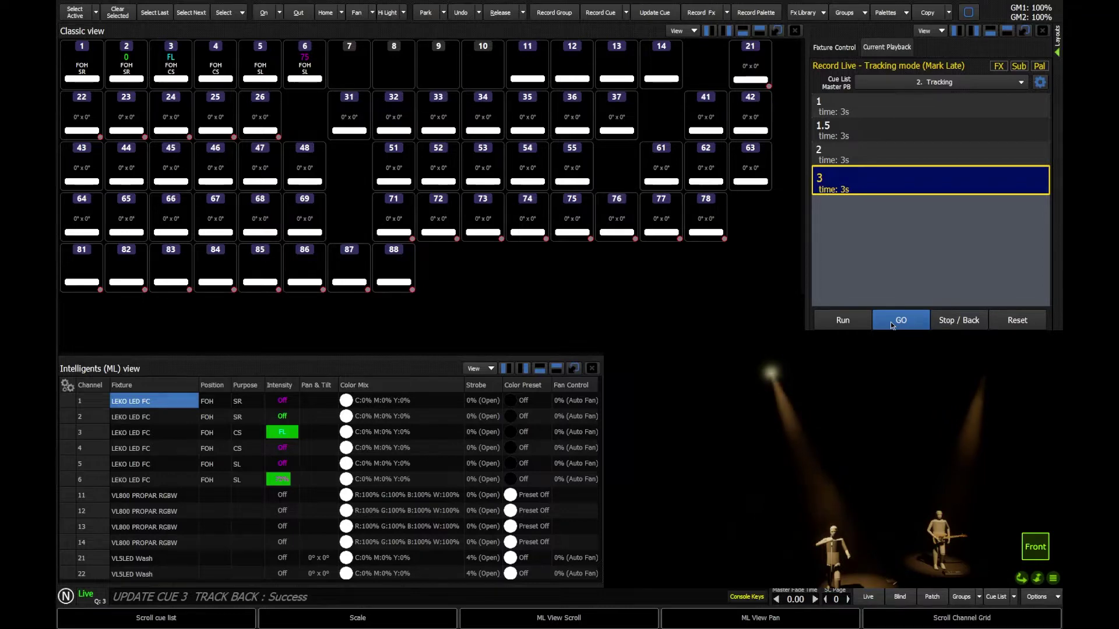
# Select all active channels, take their intensity out and record the result as cue 4
pyautogui.click(74, 14)
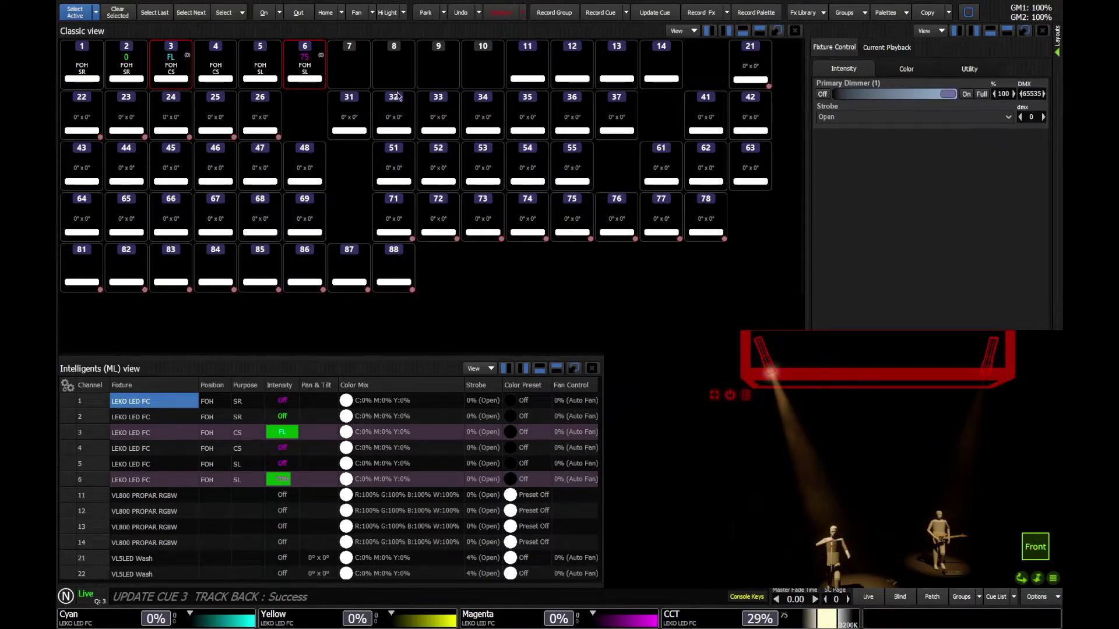
pyautogui.press('o')
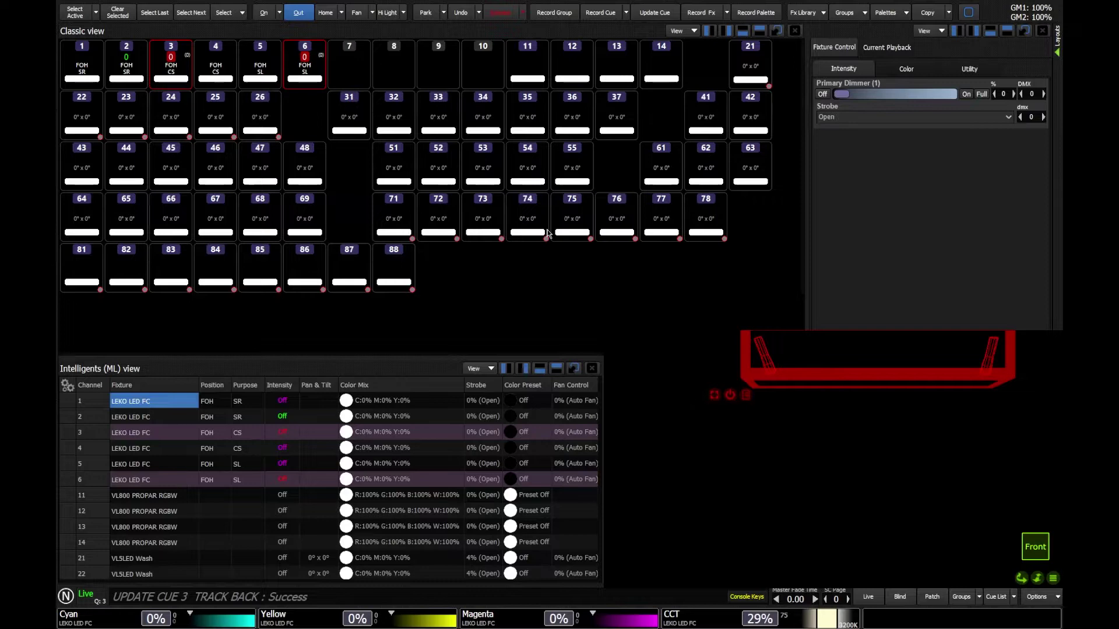
pyautogui.write('r')
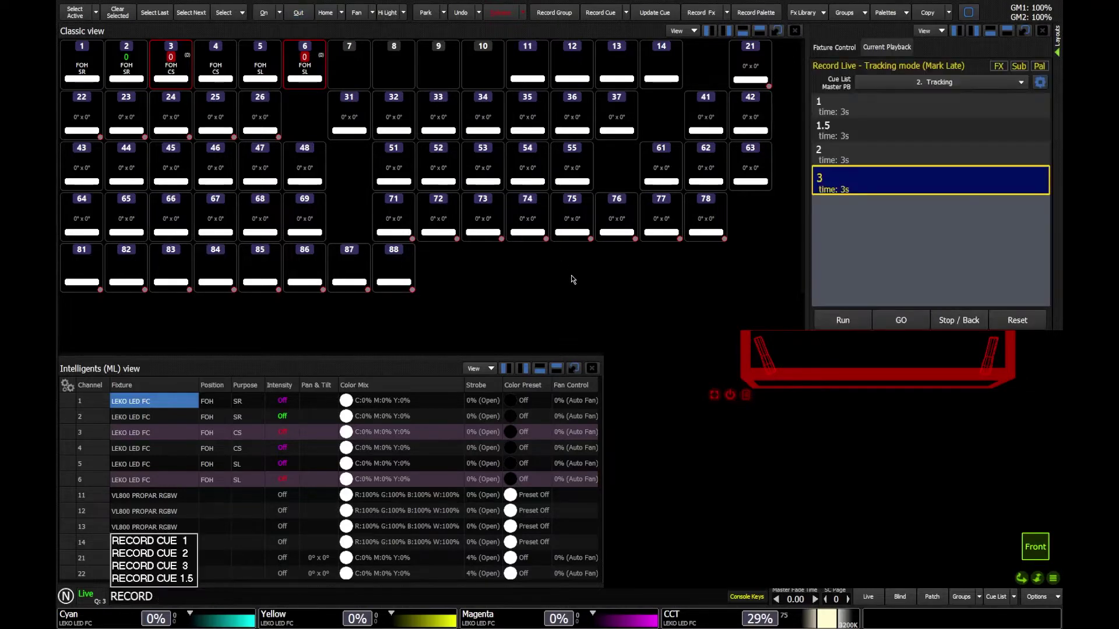
pyautogui.write('q4')
pyautogui.press('Return')
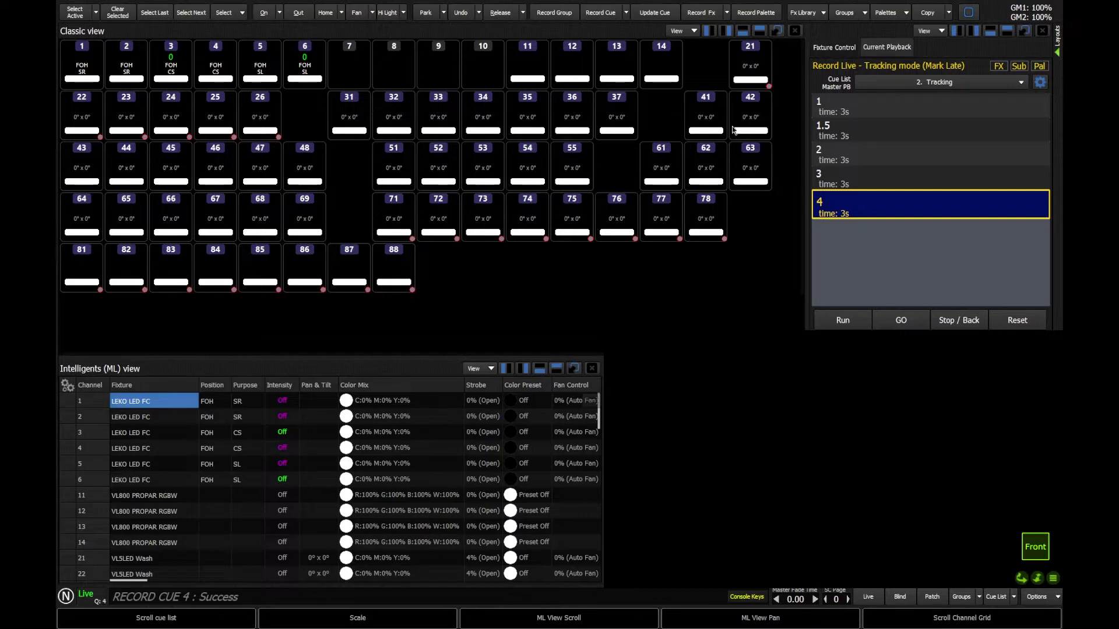
# Go to cue 3, bring channel 1 to full intensity and update cue 3 with the change
pyautogui.doubleClick(849, 171)
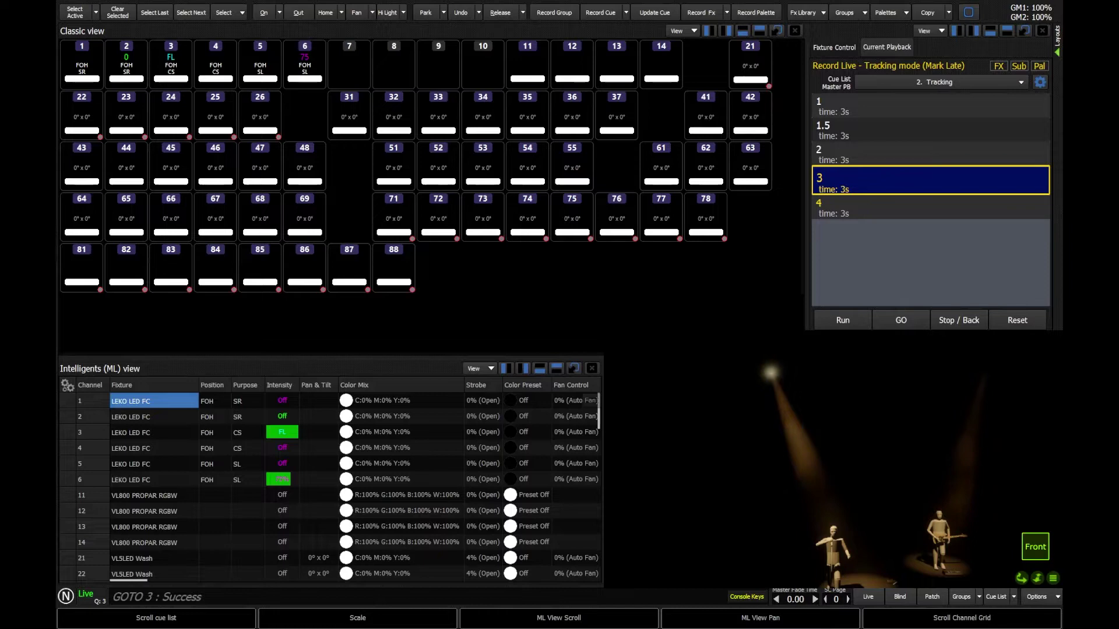
pyautogui.write('1@@')
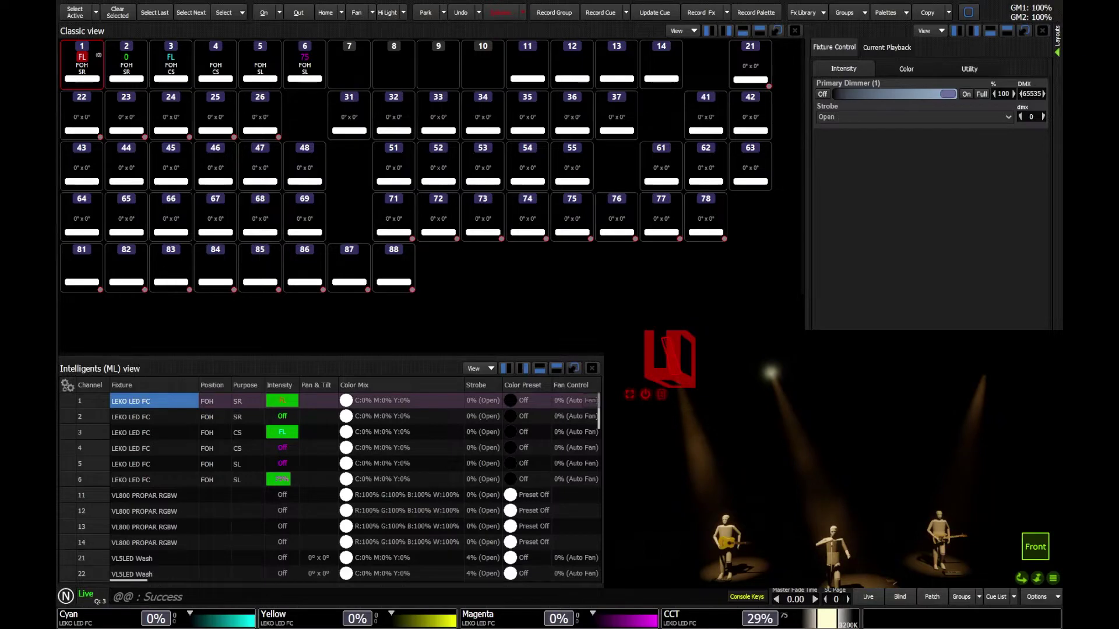
pyautogui.press('u')
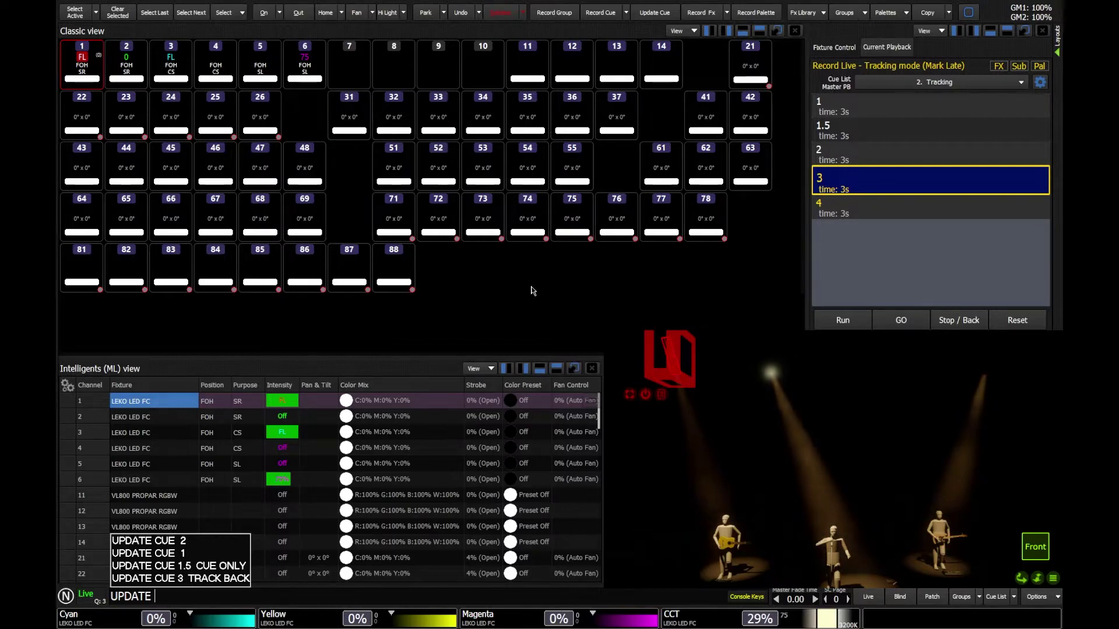
pyautogui.press('Return')
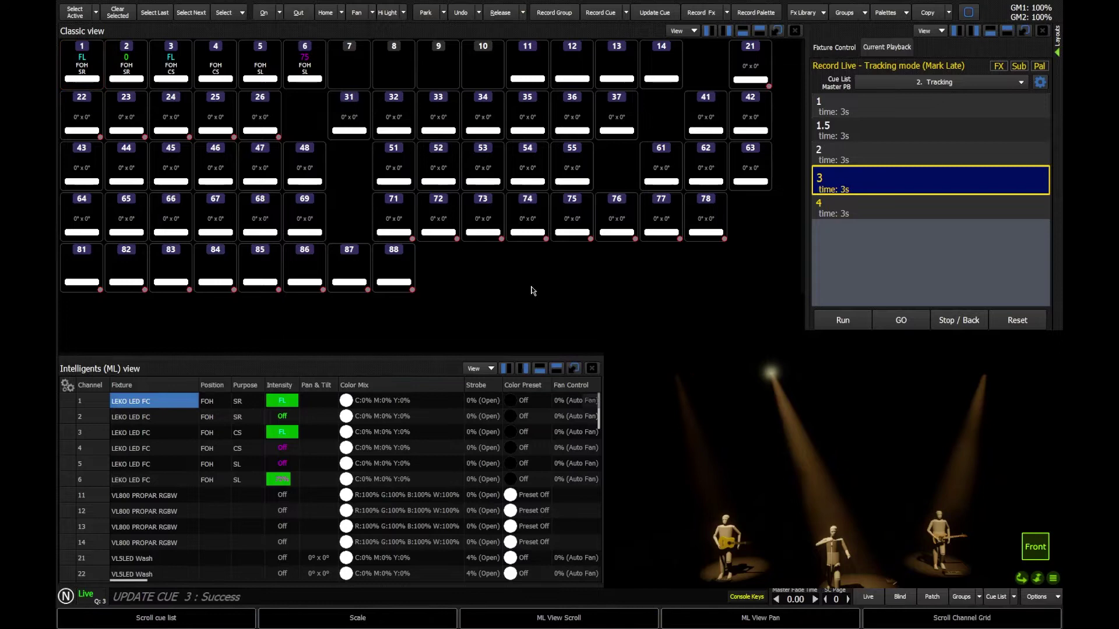
# Advance to cue 4, set channel 1 to 0 and update cue 4
pyautogui.click(901, 322)
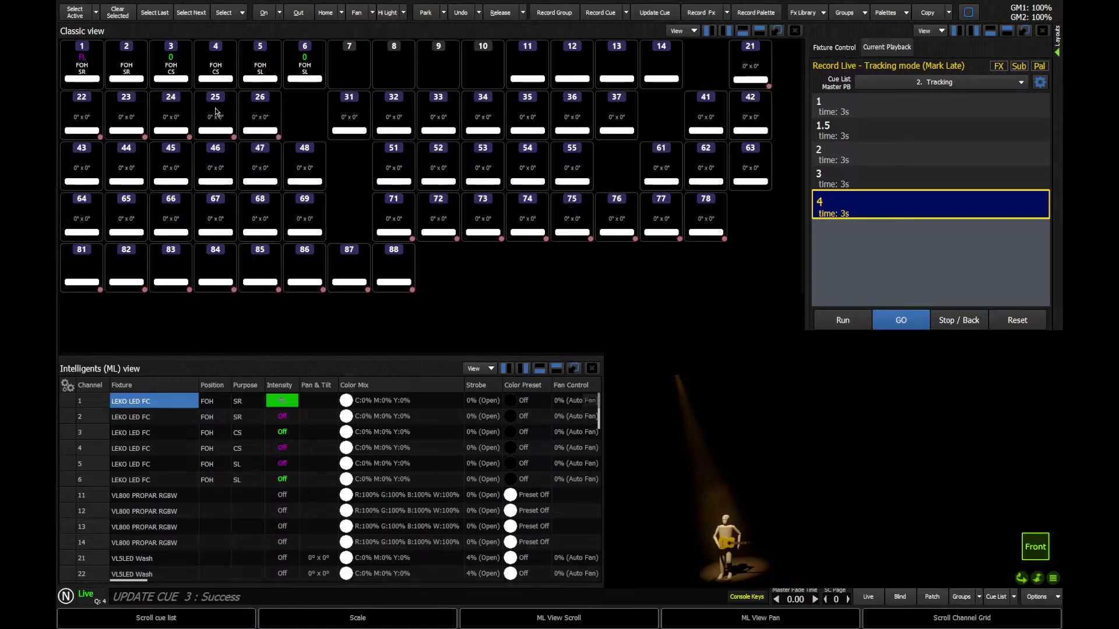
pyautogui.write('1@0')
pyautogui.press('Return')
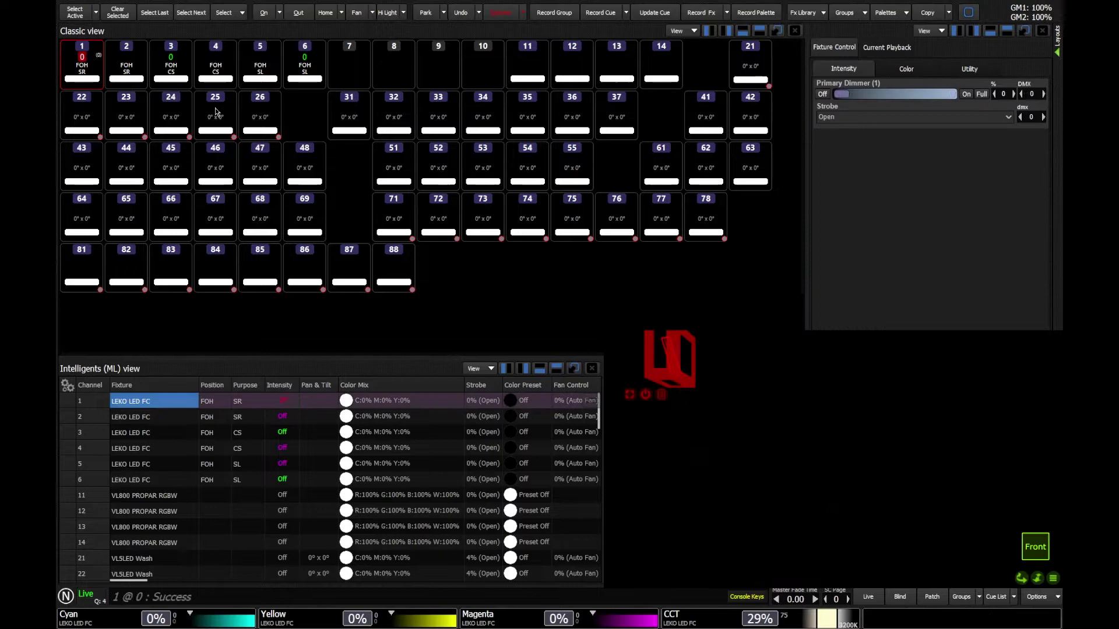
pyautogui.write('update cue 4')
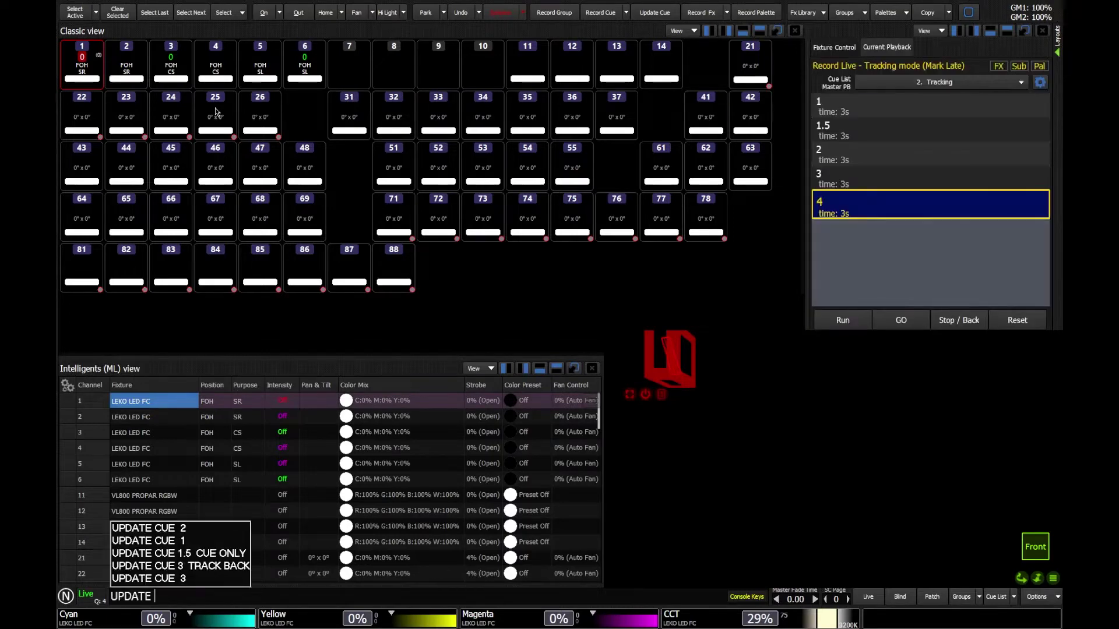
pyautogui.press('Return')
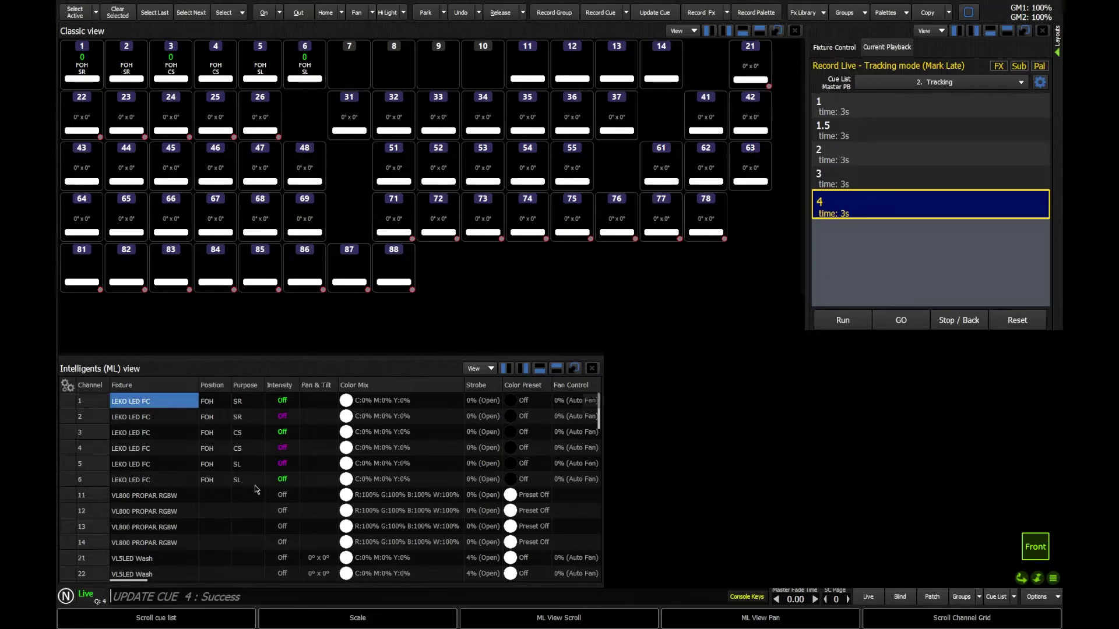
# Block cue 4 with the CUE 4 BLOCK command, and step back to cue 3 and forward again to check it
pyautogui.write('q4')
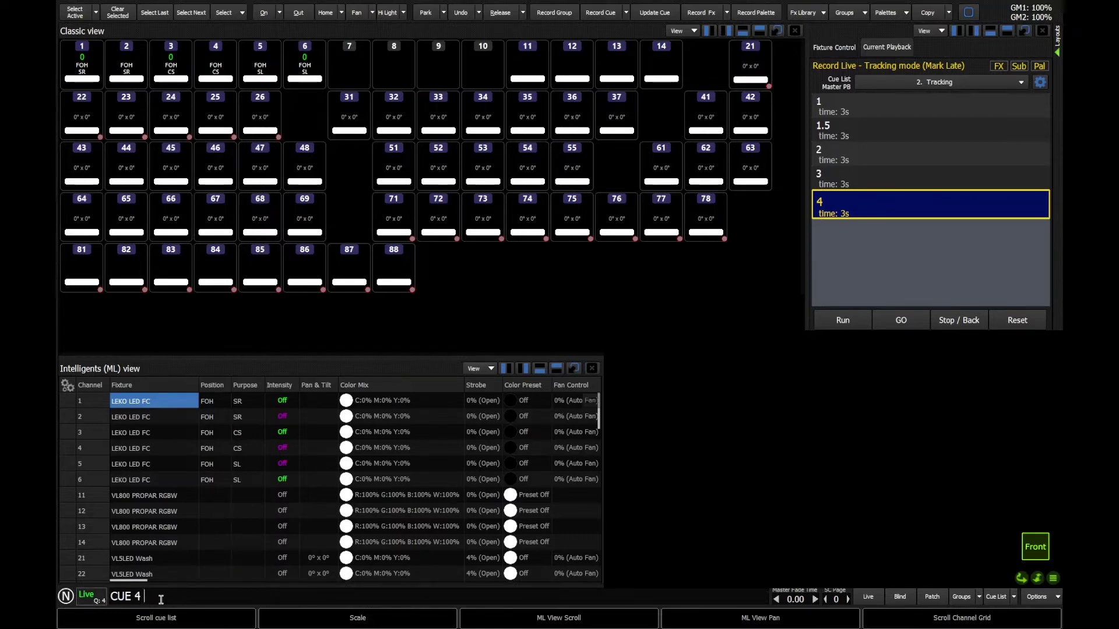
pyautogui.write('BLOCK')
pyautogui.press('Return')
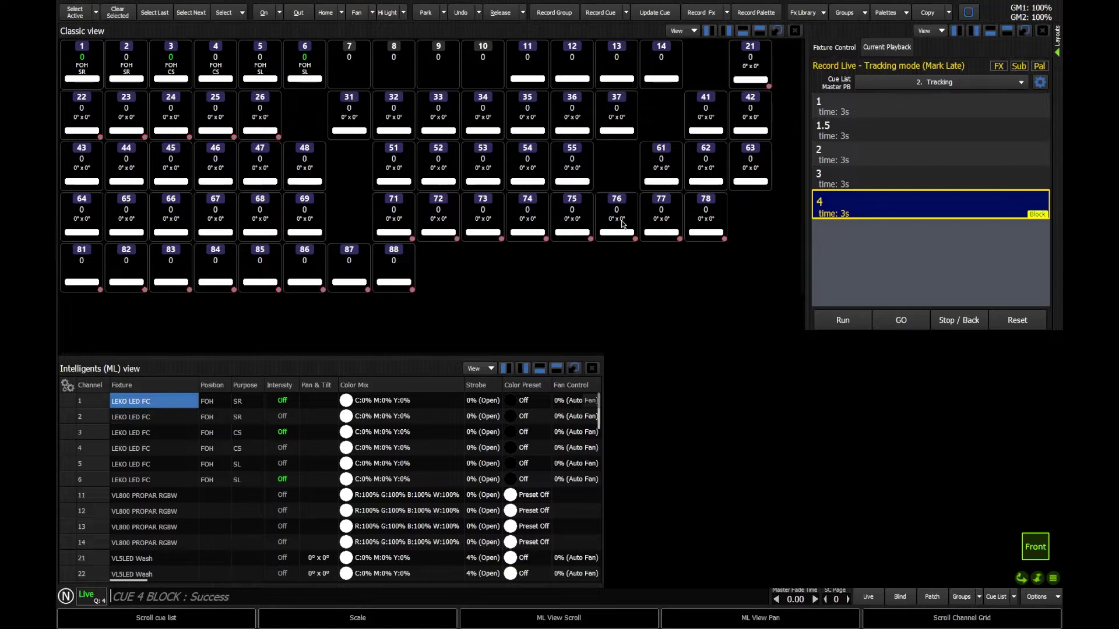
pyautogui.click(959, 320)
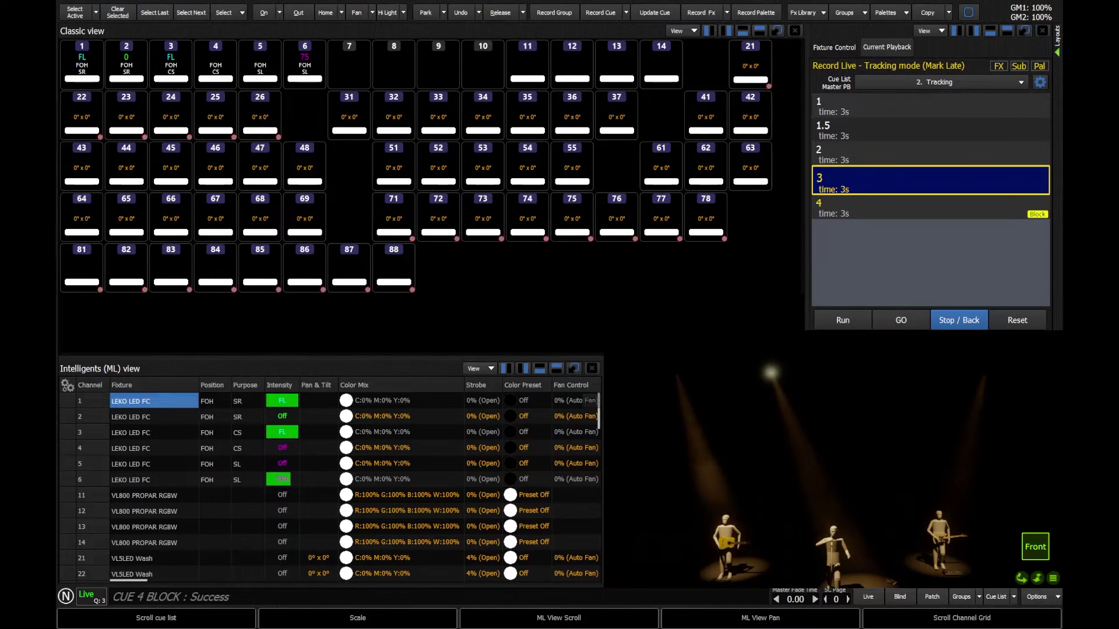
pyautogui.click(919, 325)
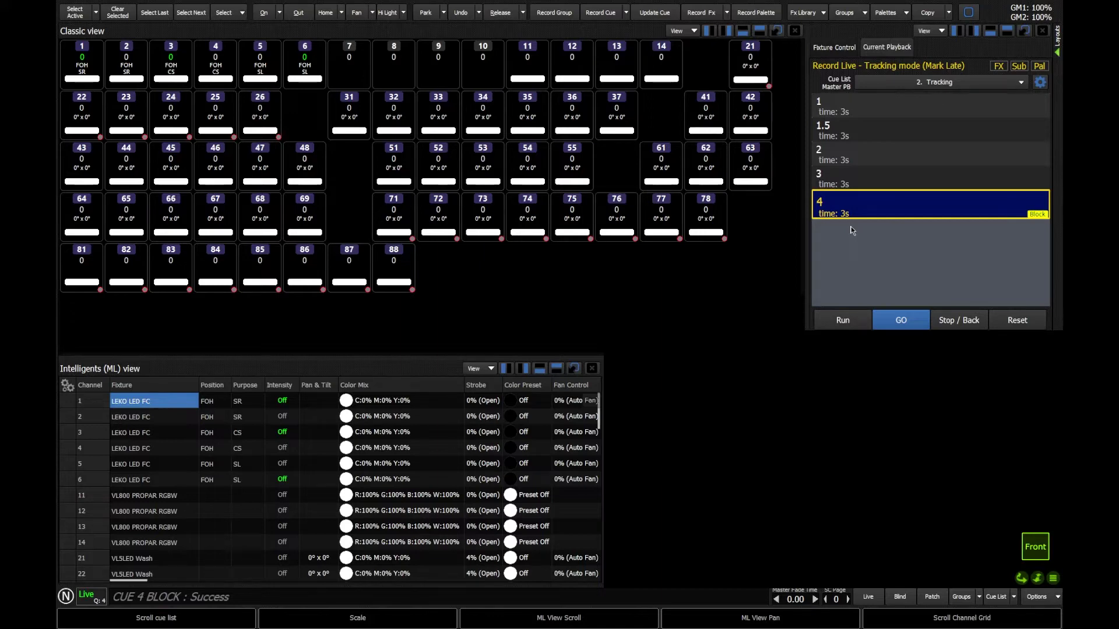
# Examine each cue's channel values in the Tracksheet in place of the ML view, and restore the ML/Attribute view
pyautogui.click(574, 369)
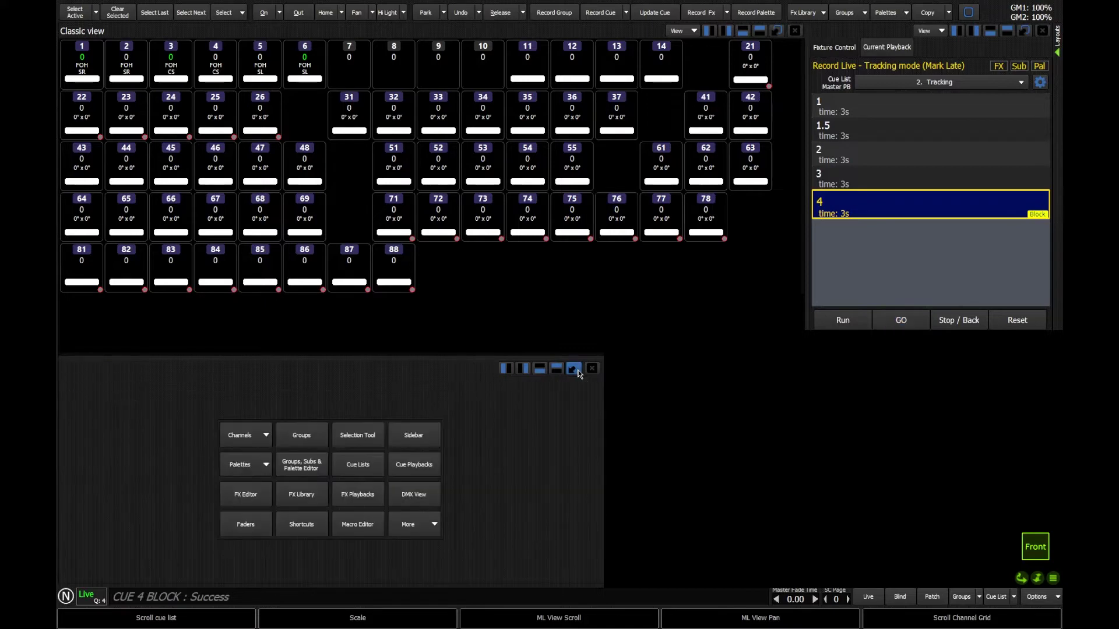
pyautogui.click(411, 524)
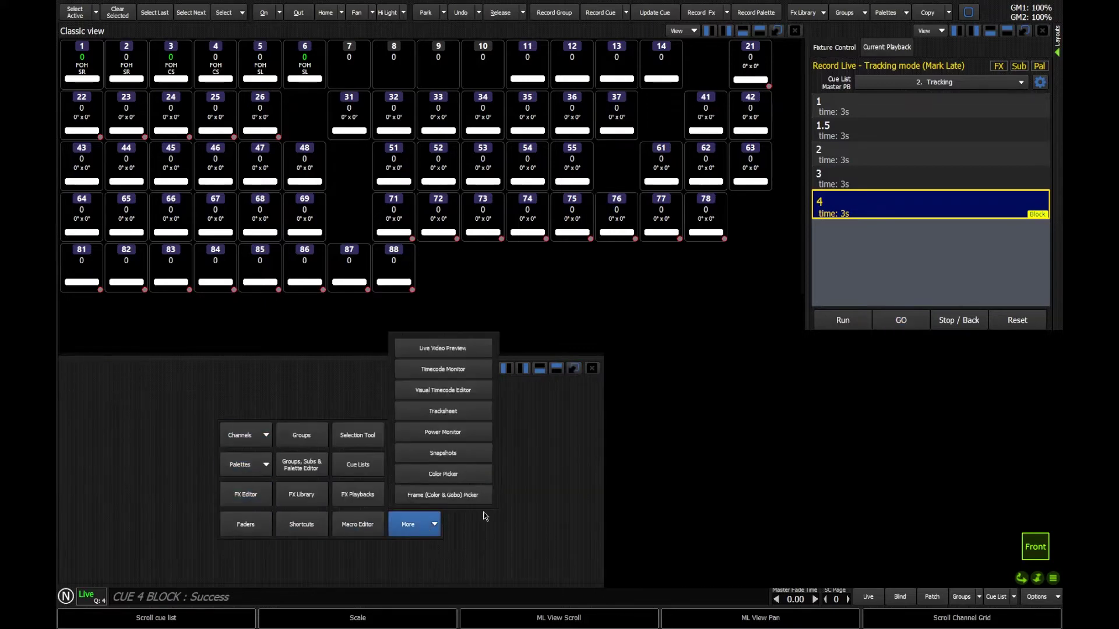
pyautogui.click(436, 411)
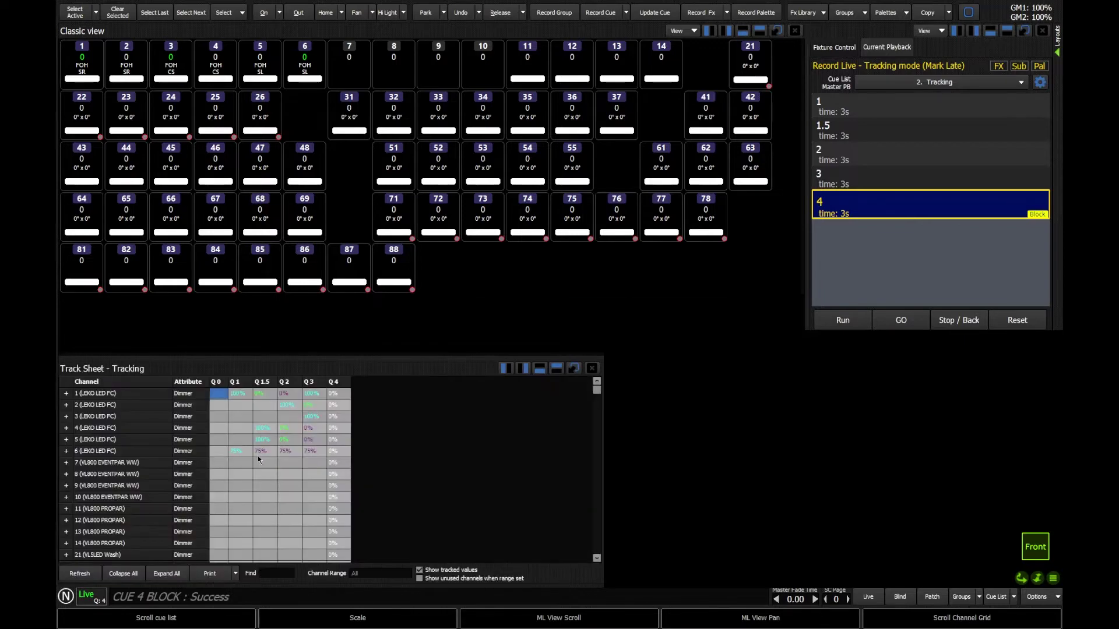
pyautogui.moveTo(597, 389)
pyautogui.mouseDown()
pyautogui.moveTo(596, 504)
pyautogui.moveTo(598, 387)
pyautogui.mouseUp()
pyautogui.click(574, 369)
pyautogui.click(262, 435)
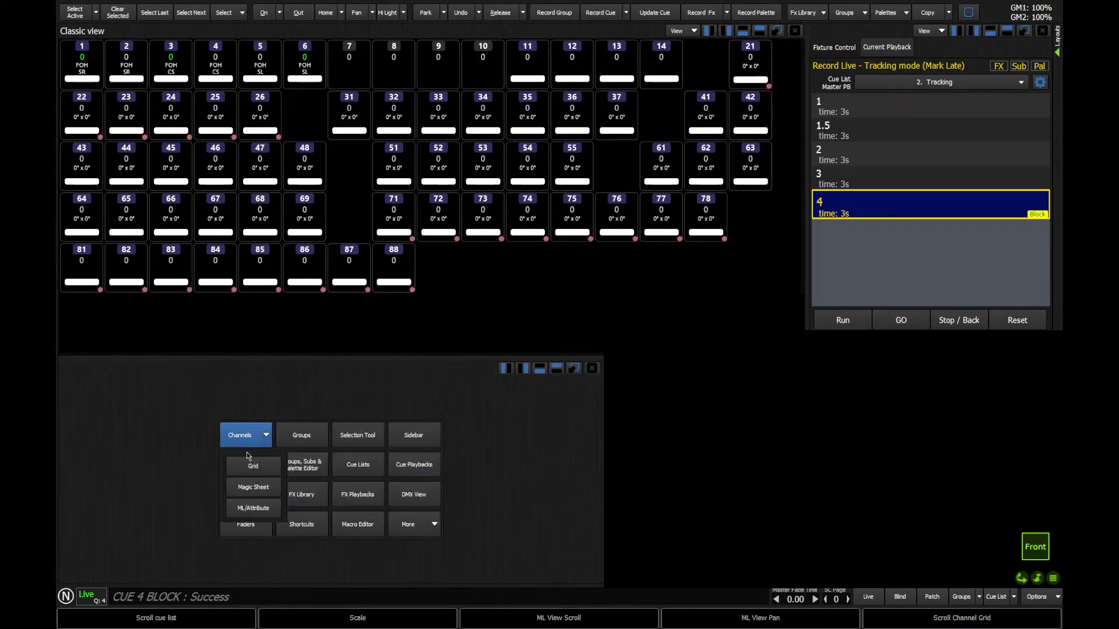
pyautogui.click(254, 509)
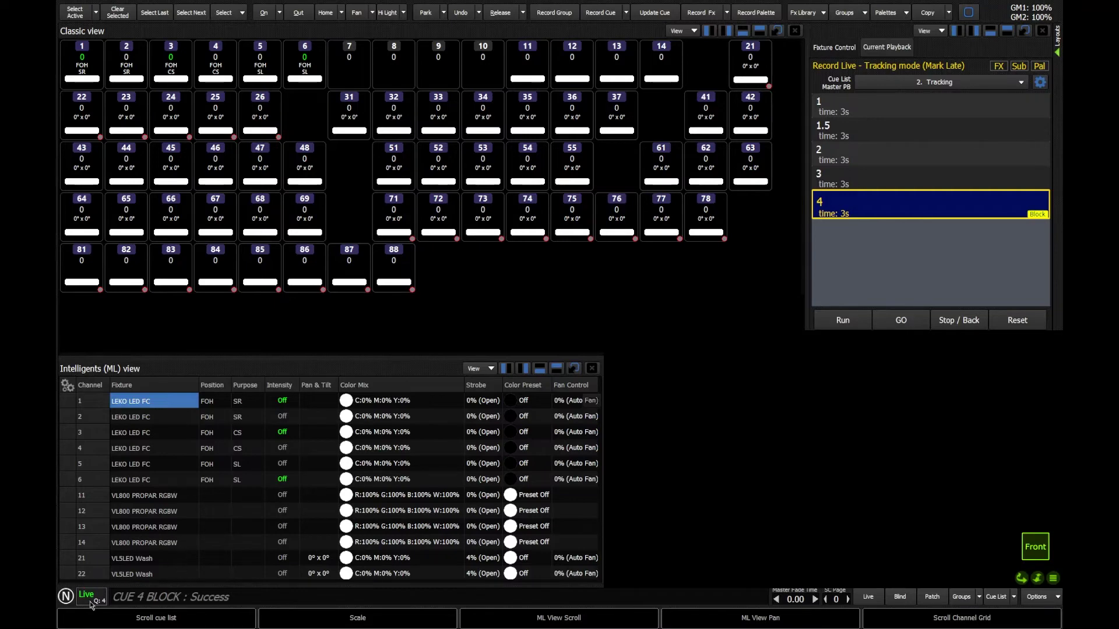
# Apply a double block to cue 4 with the command CUE 4 BLOCK BLOCK
pyautogui.click(128, 595)
pyautogui.write('CUE 4')
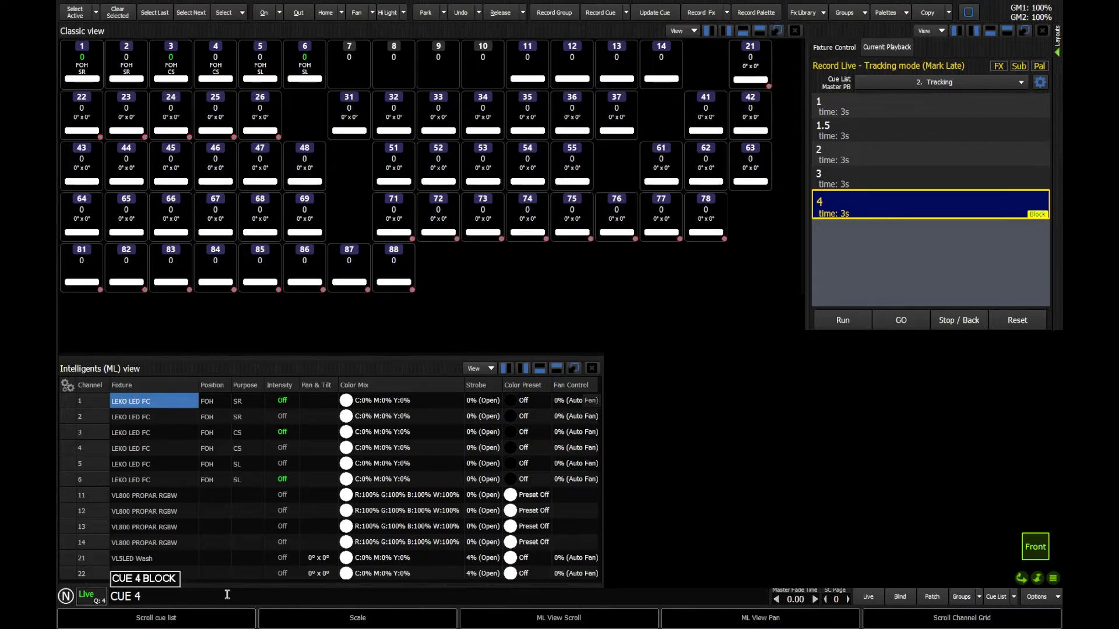
pyautogui.write(' BLOCK')
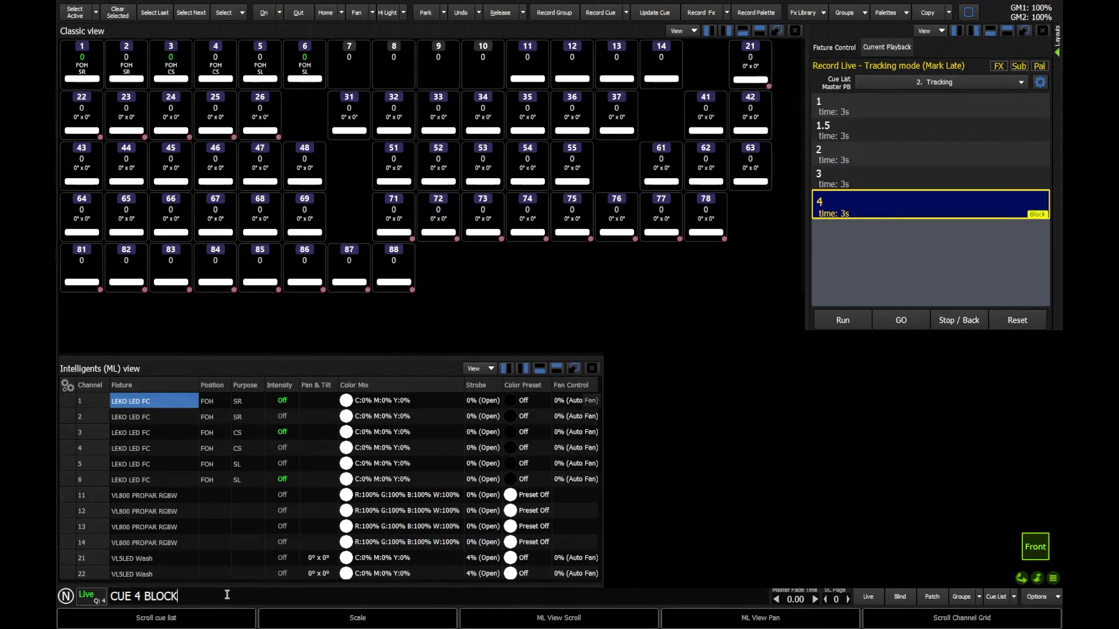
pyautogui.write(' BLOCK')
pyautogui.press('Return')
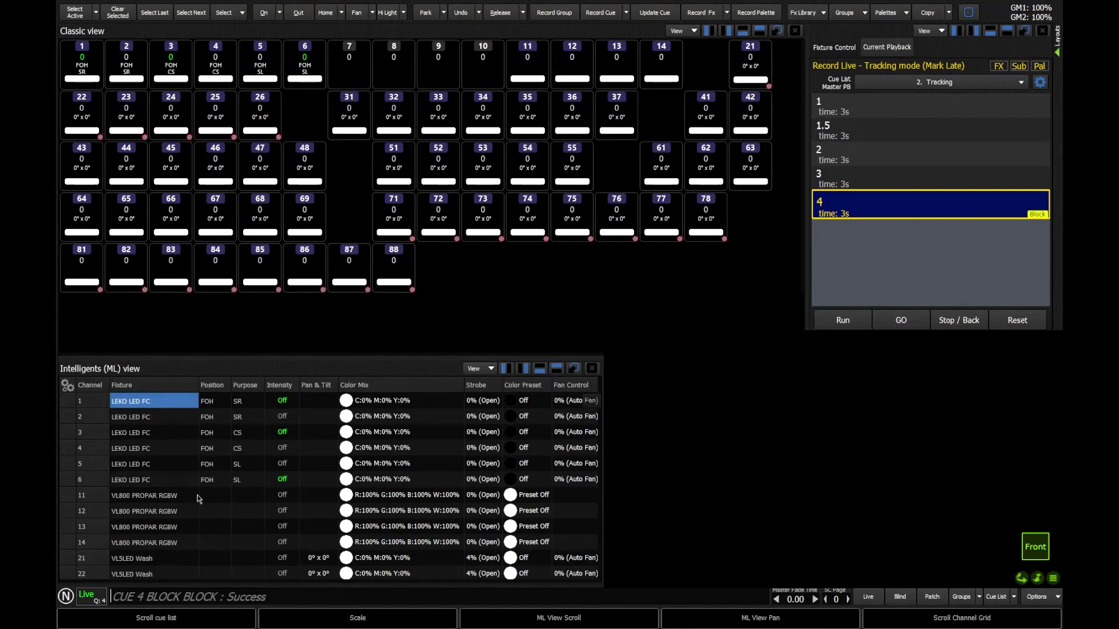
# Remove the block from the current cue with the CUE UNBLOCK command
pyautogui.click(99, 593)
pyautogui.press('q')
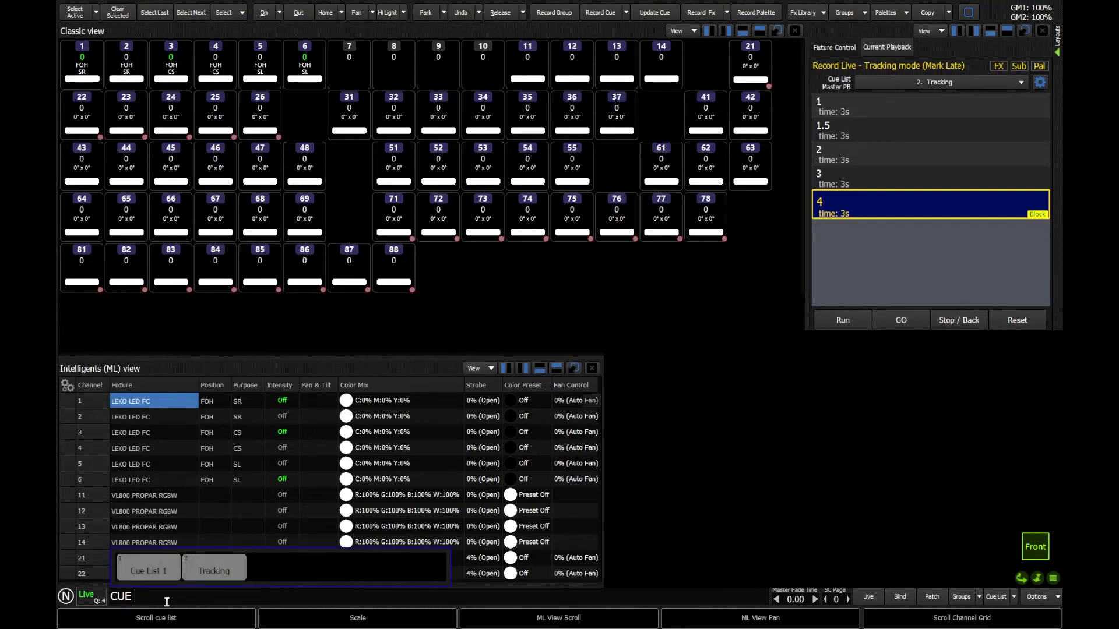
pyautogui.write('UN')
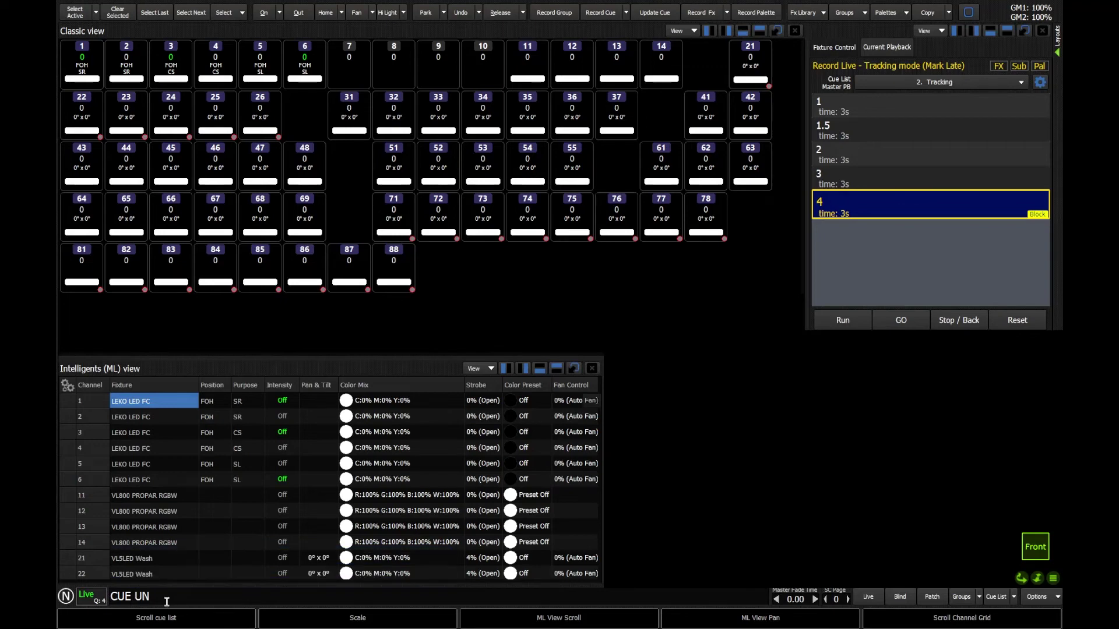
pyautogui.write('BLOCK')
pyautogui.press('Return')
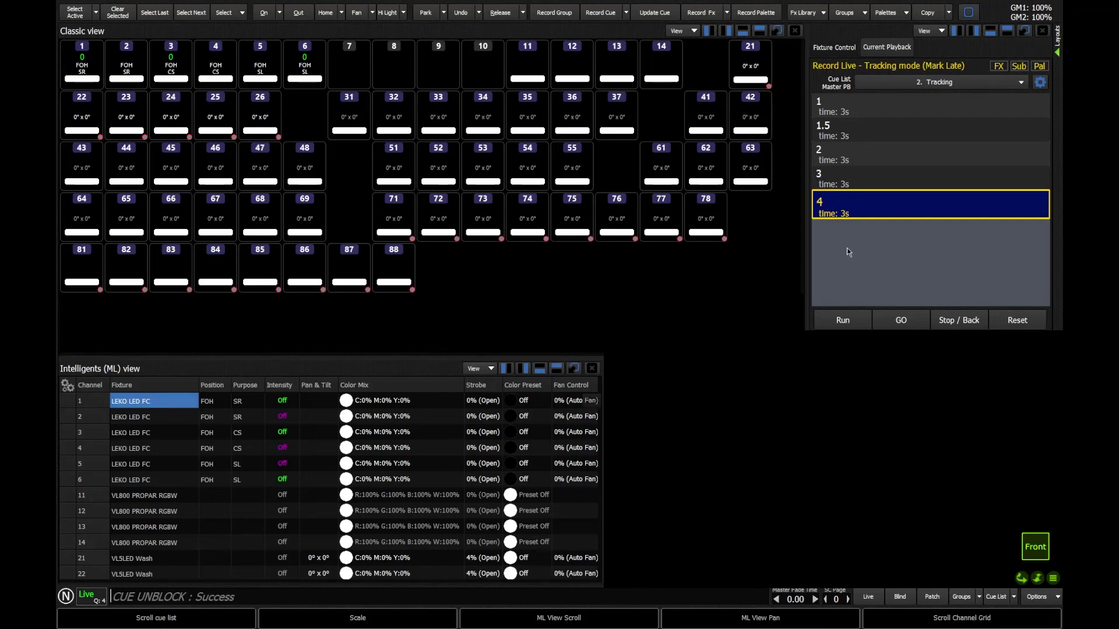
# Review the default tracking record mode options in the show defaults for cue lists, and close the settings without changes
pyautogui.click(1043, 599)
pyautogui.click(946, 361)
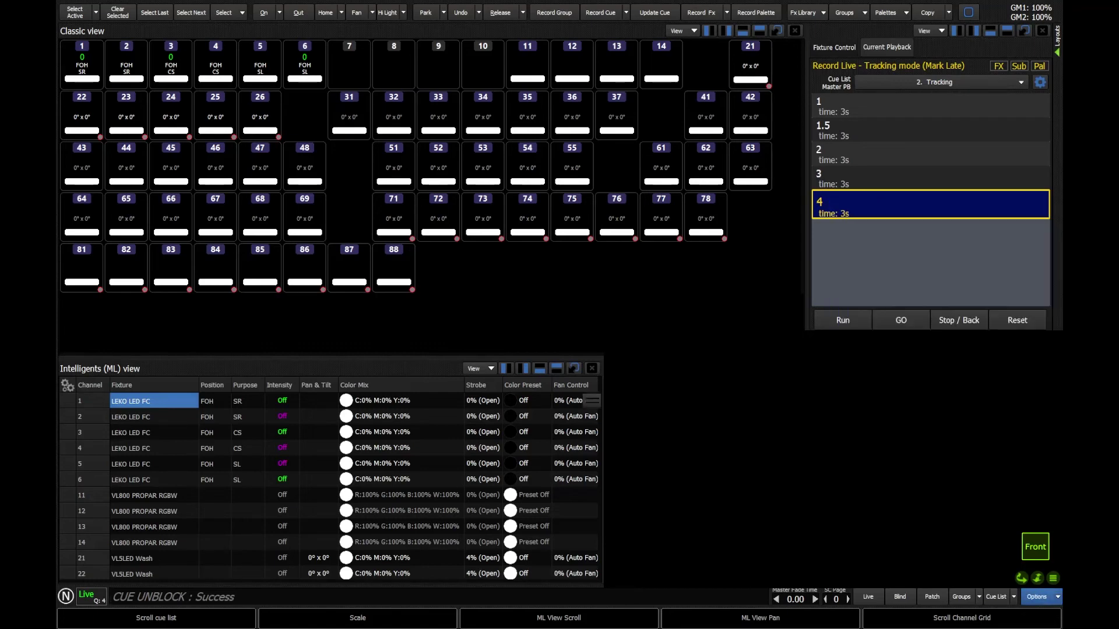
pyautogui.click(320, 194)
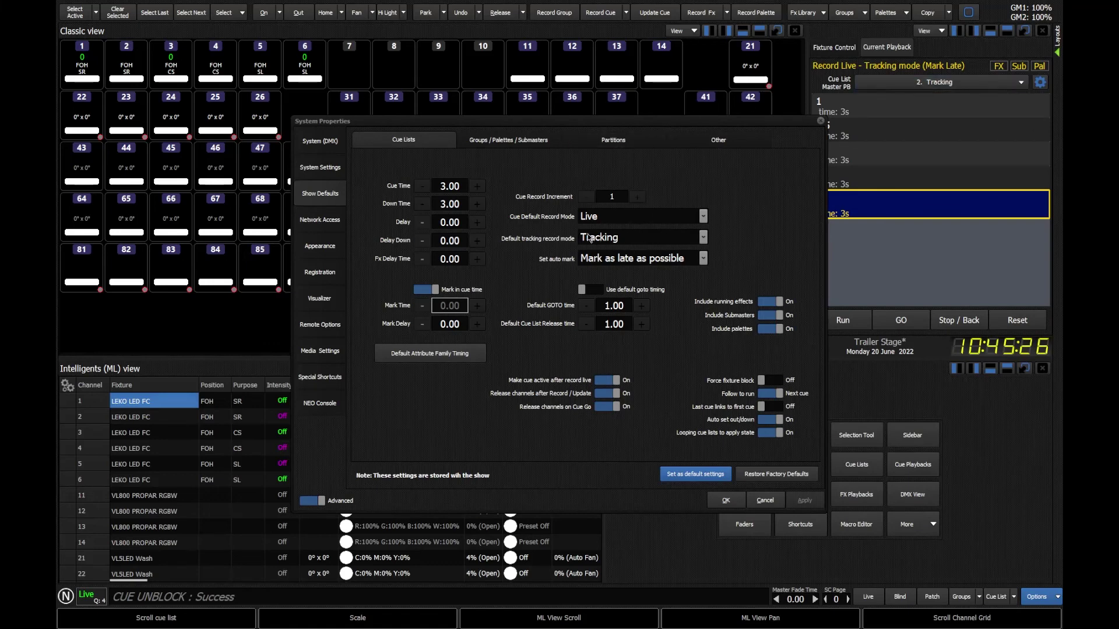
pyautogui.click(628, 241)
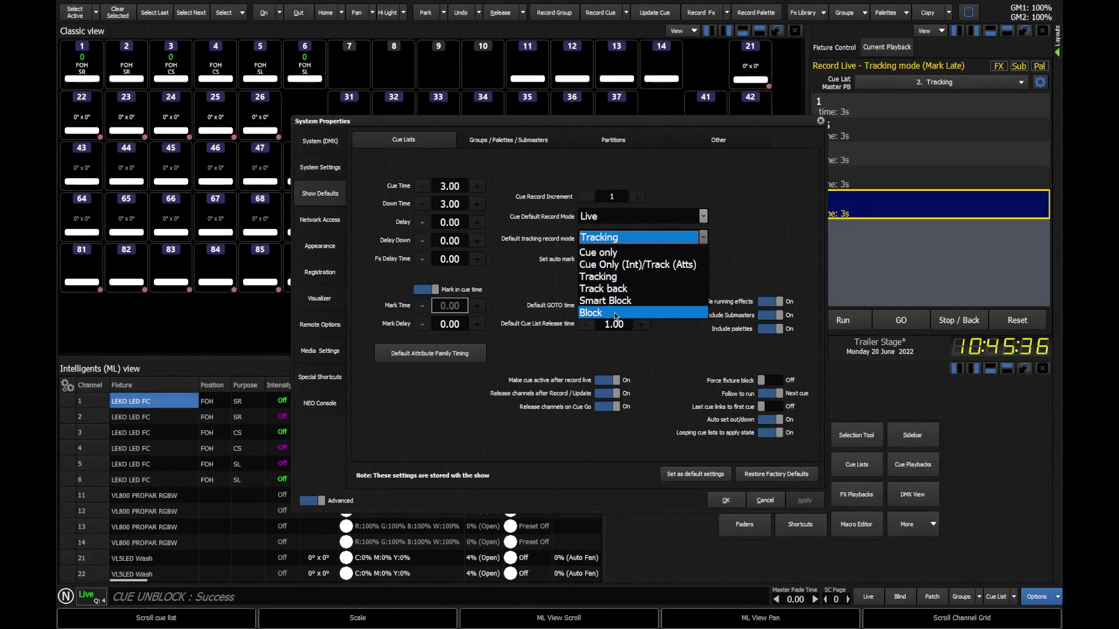
pyautogui.click(743, 181)
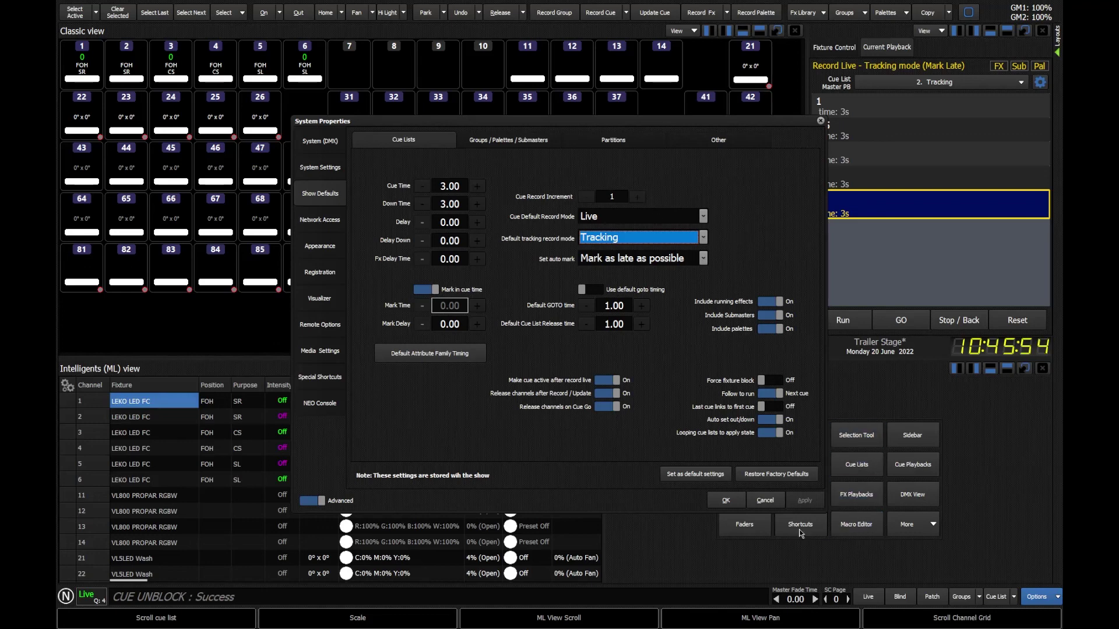
pyautogui.press('Escape')
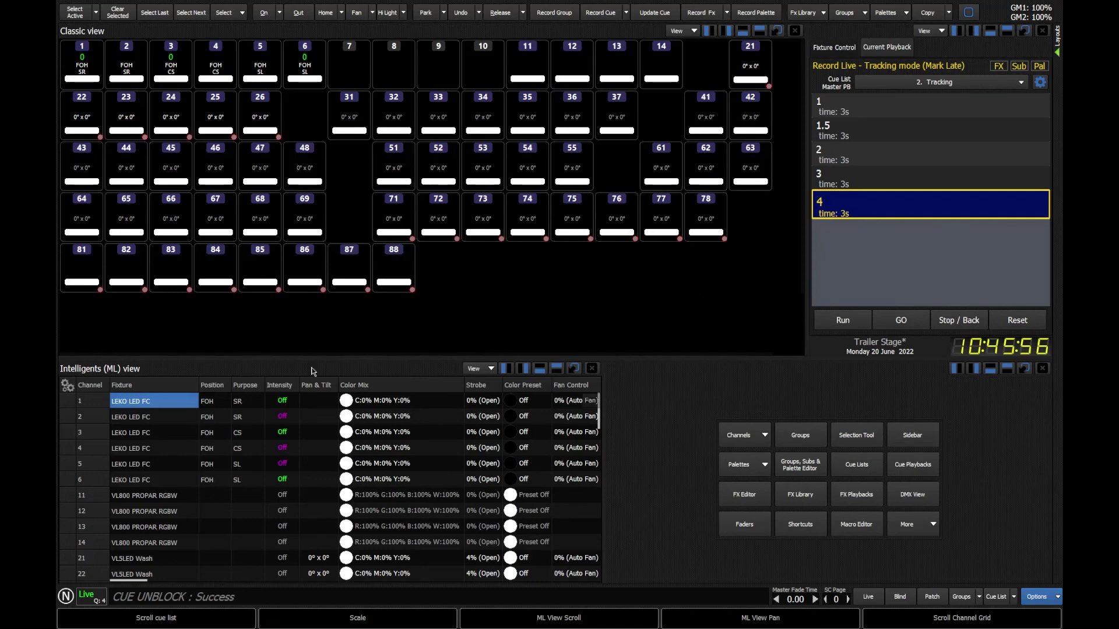